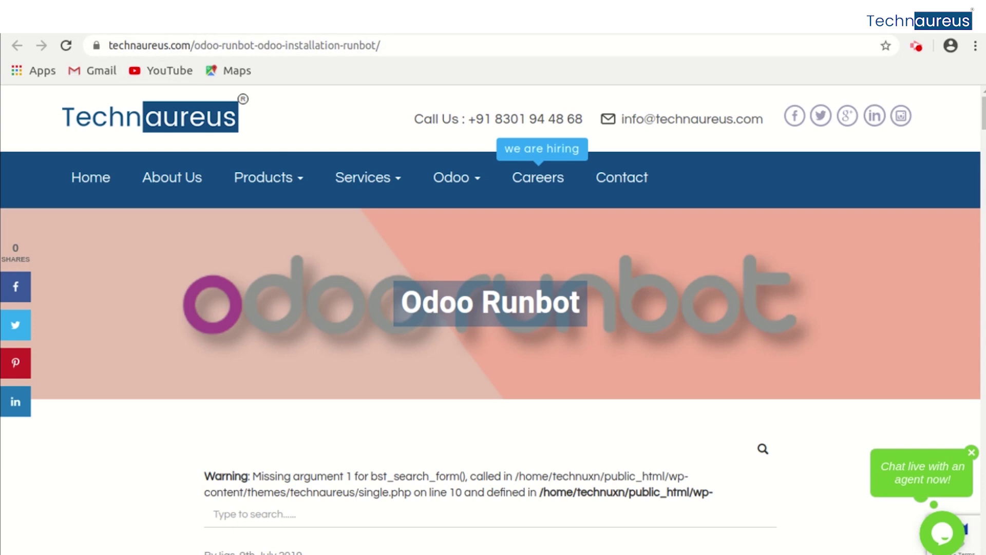
Step: Search Google for 'odoo runbot' in a new tab
key(ctrl+t)
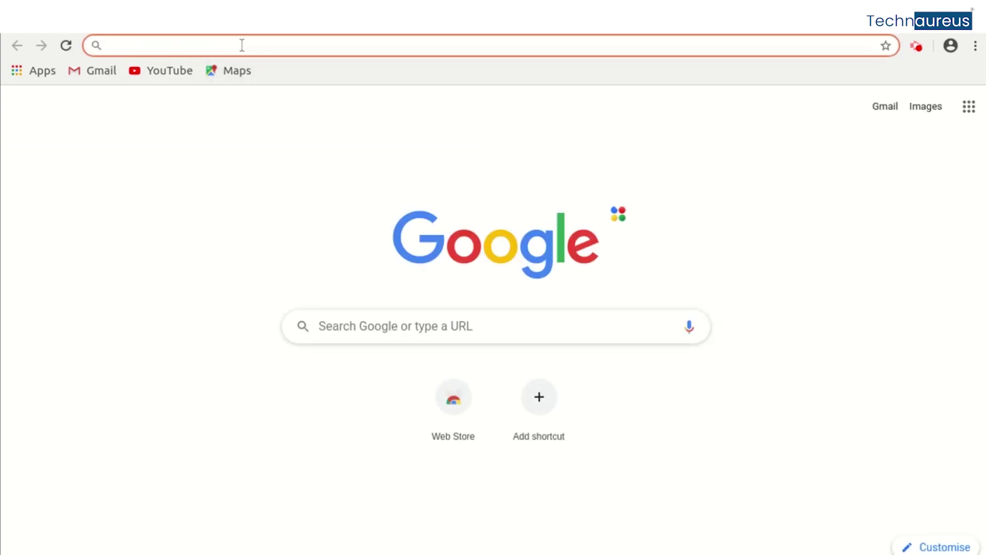
text(o)
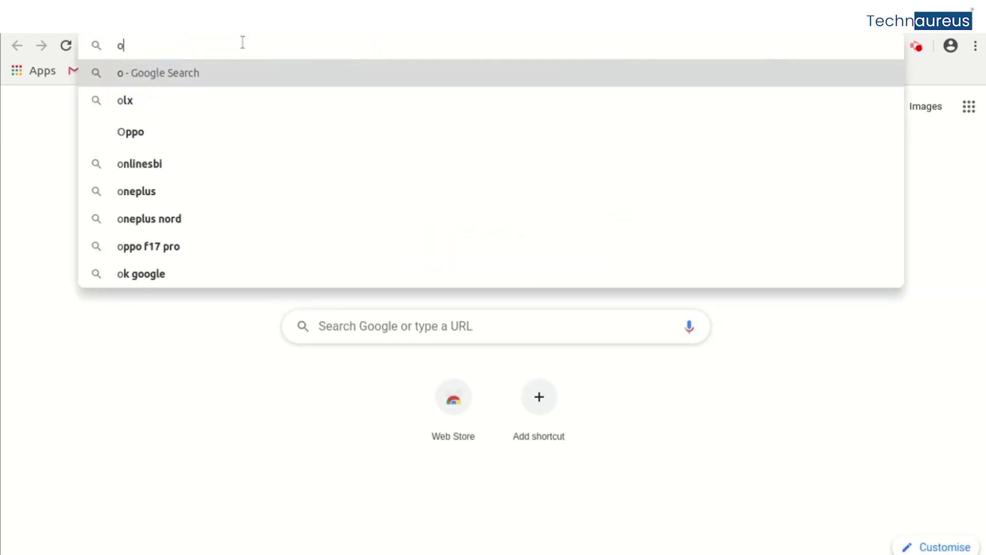
text(doo)
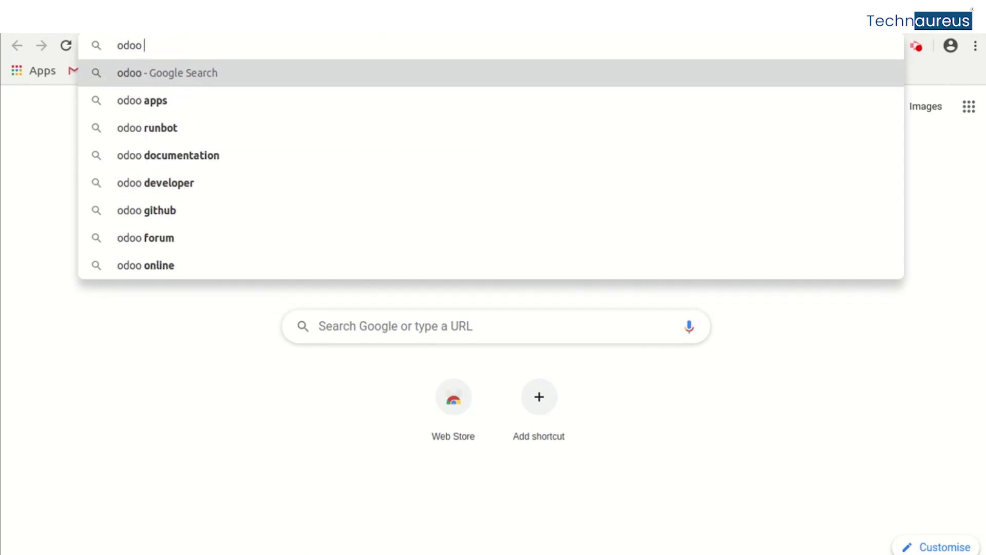
text( run)
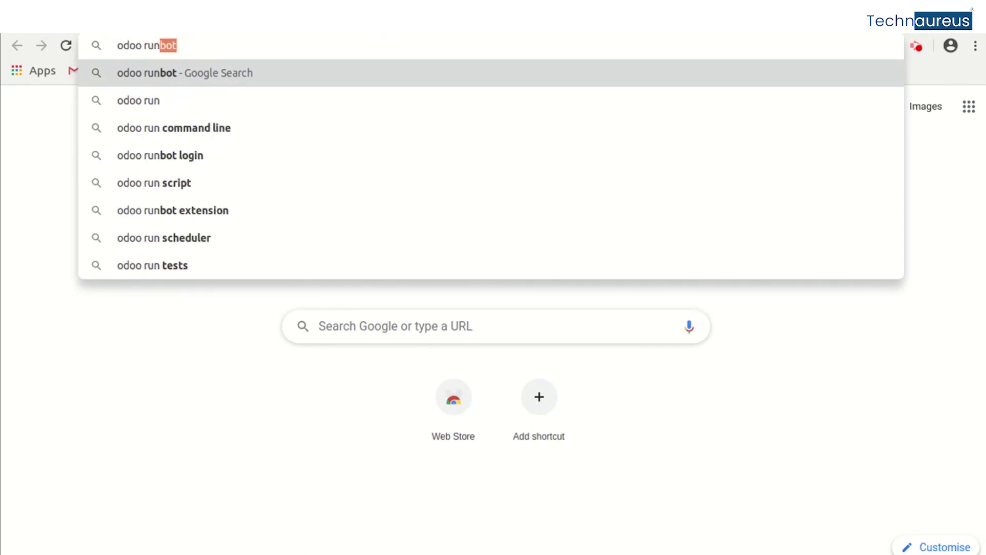
text(bot)
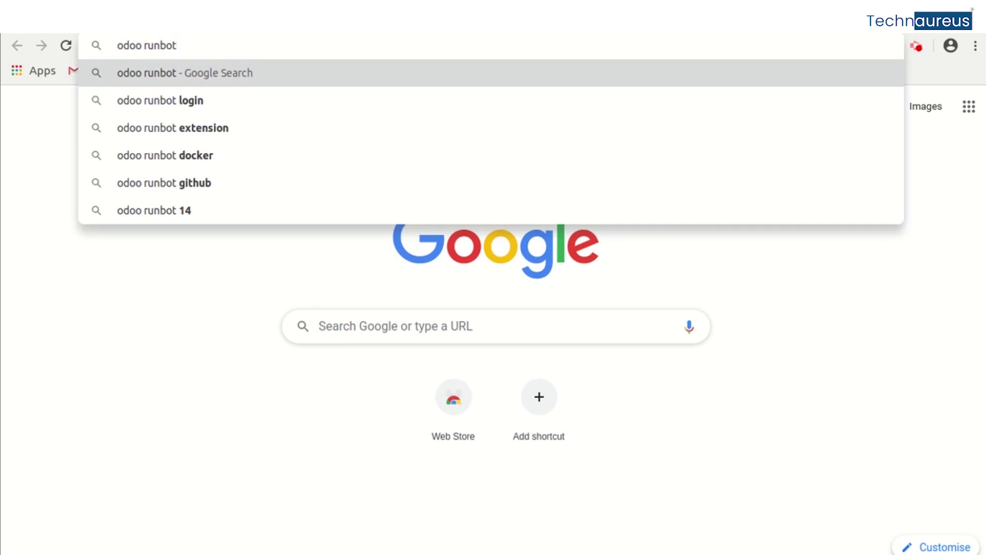
key(Return)
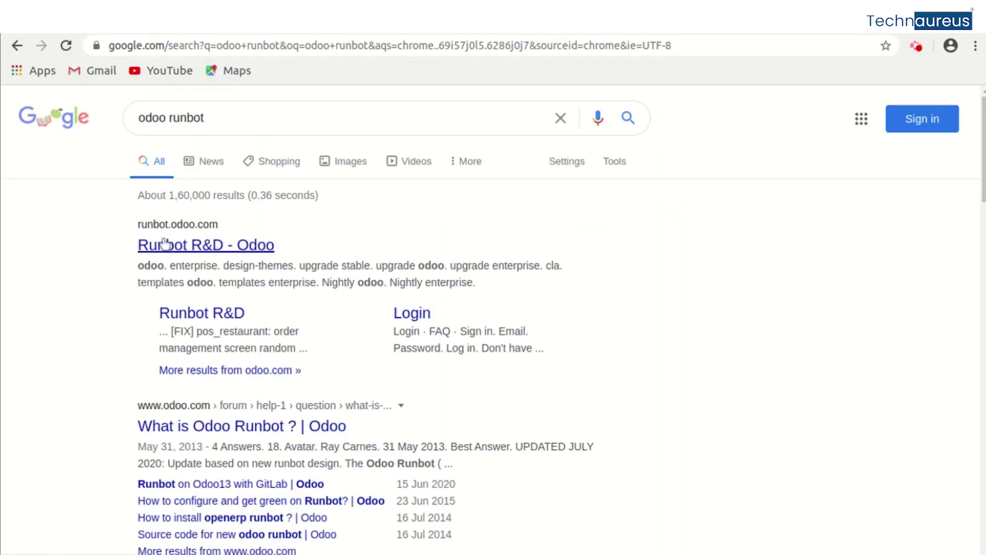
Step: Open Runbot R&D and launch the newest master odoo build's database chooser
click(204, 245)
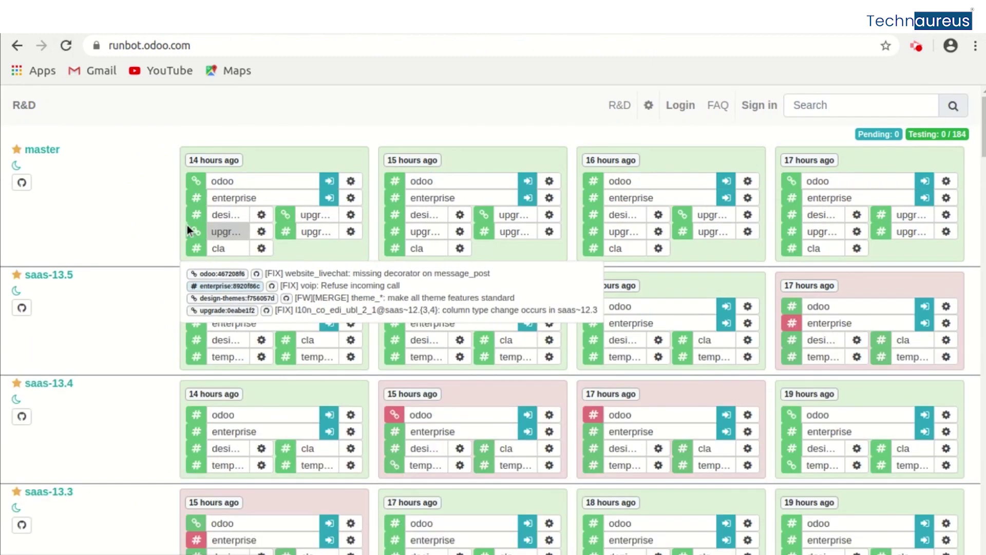
scroll(134, 202, down, 5)
scroll(131, 222, down, 5)
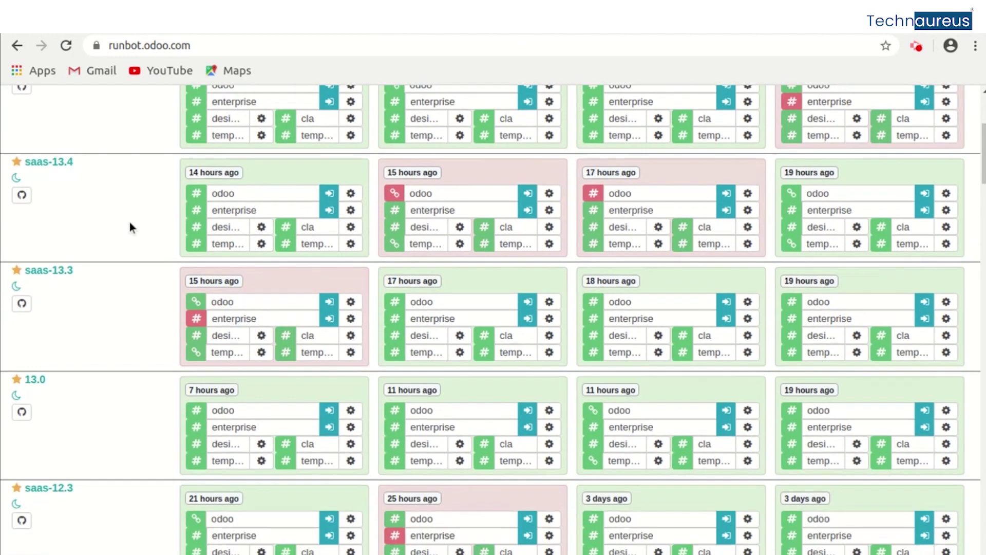
scroll(125, 276, up, 3)
scroll(124, 272, up, 5)
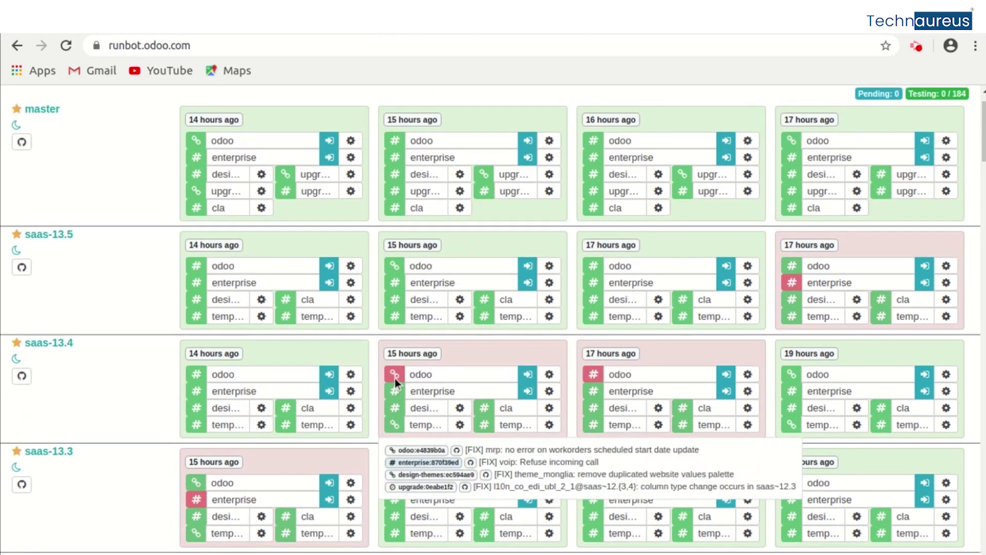
mouse_move(196, 499)
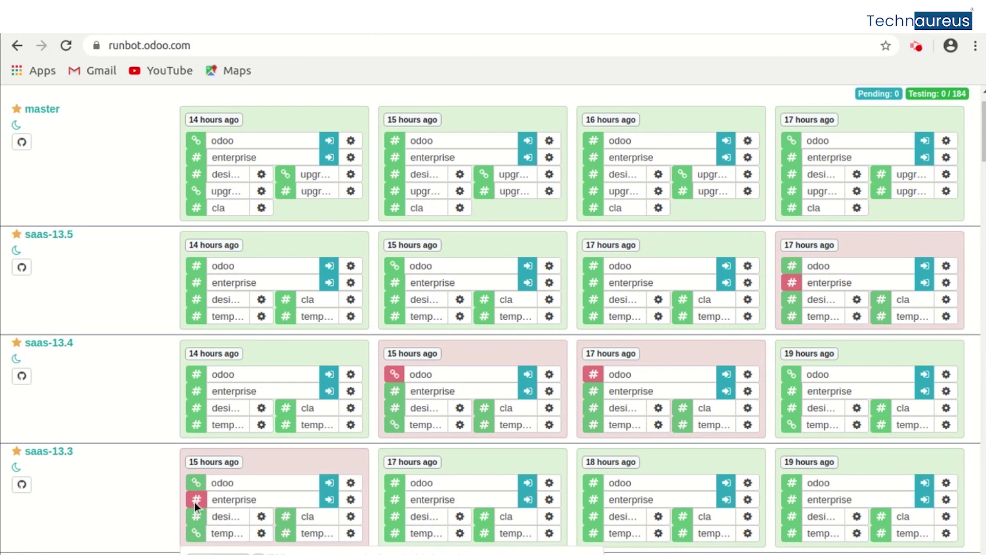
scroll(72, 182, up, 2)
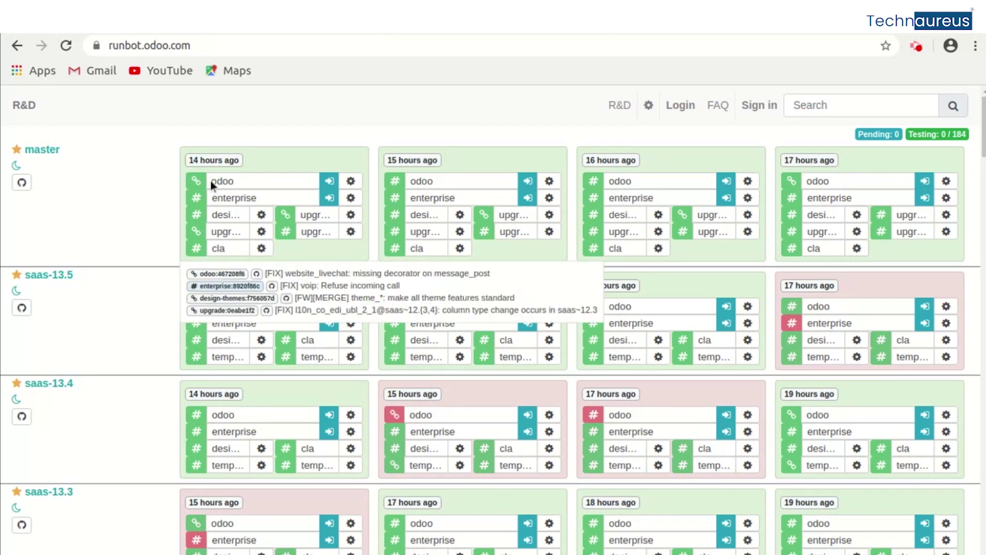
mouse_move(274, 163)
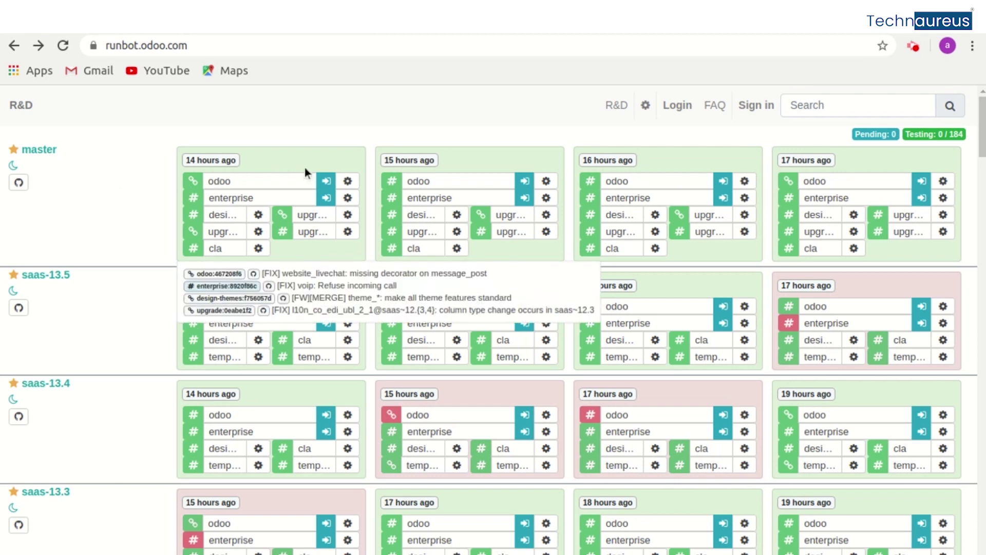
click(327, 182)
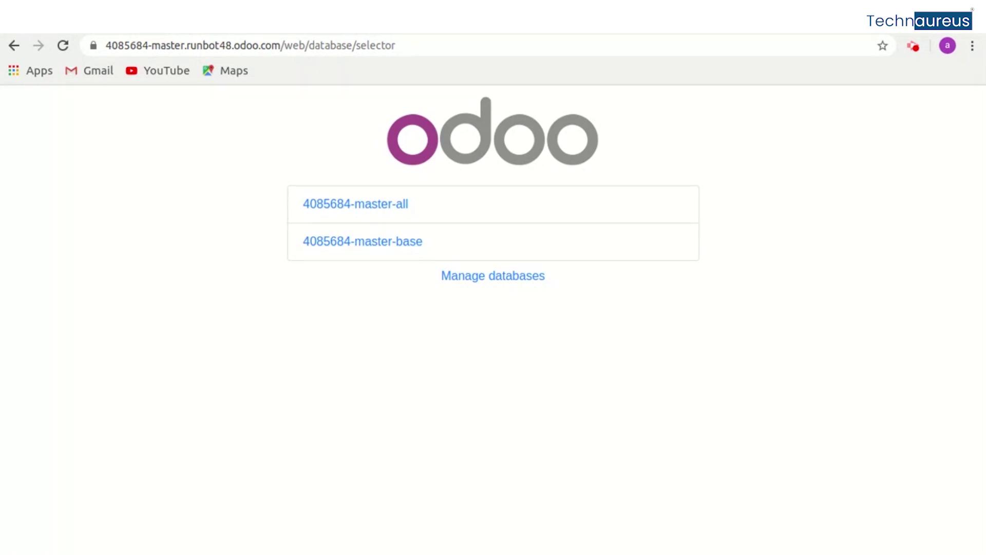
Step: Return to the runbot dashboard and choose the 4085684-master-all database
click(14, 45)
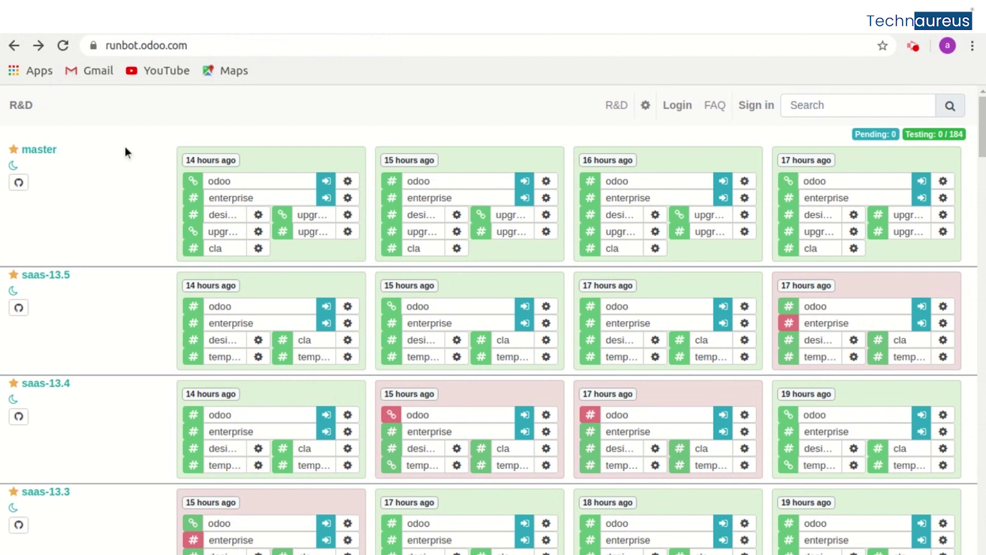
mouse_move(254, 181)
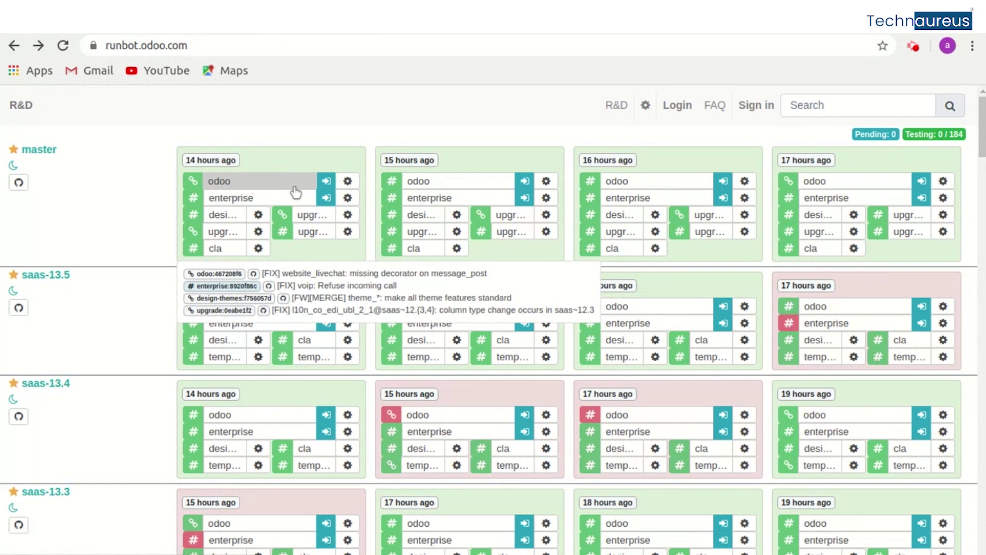
click(326, 181)
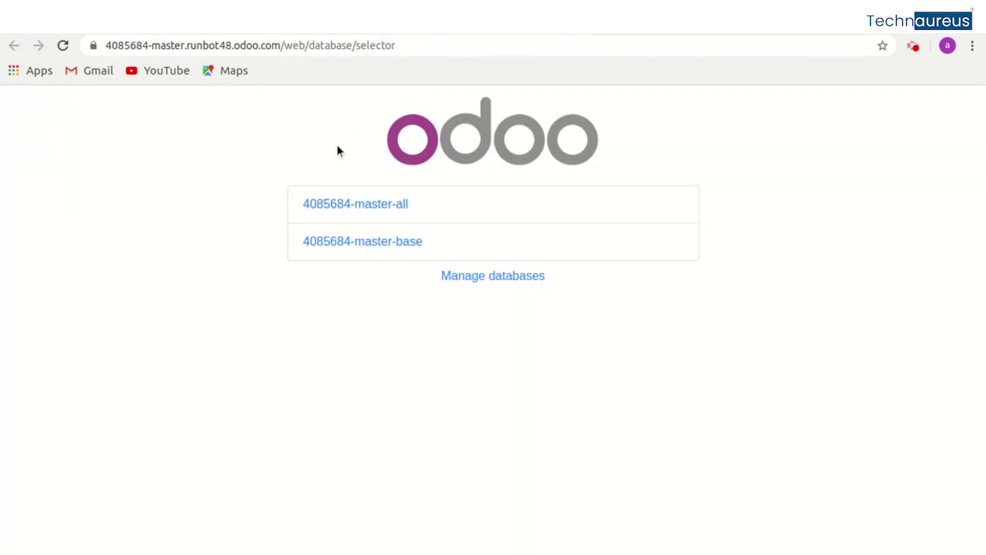
click(395, 209)
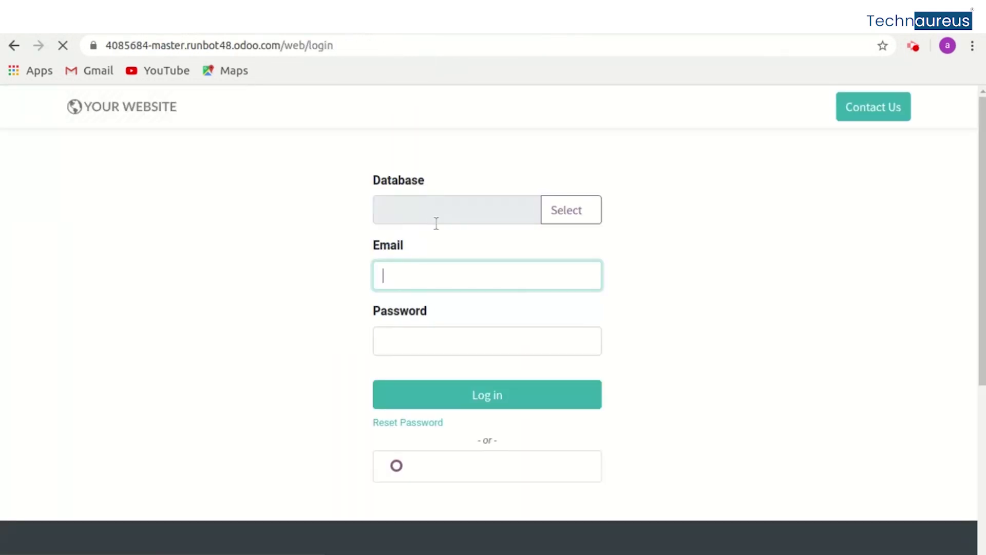
click(404, 272)
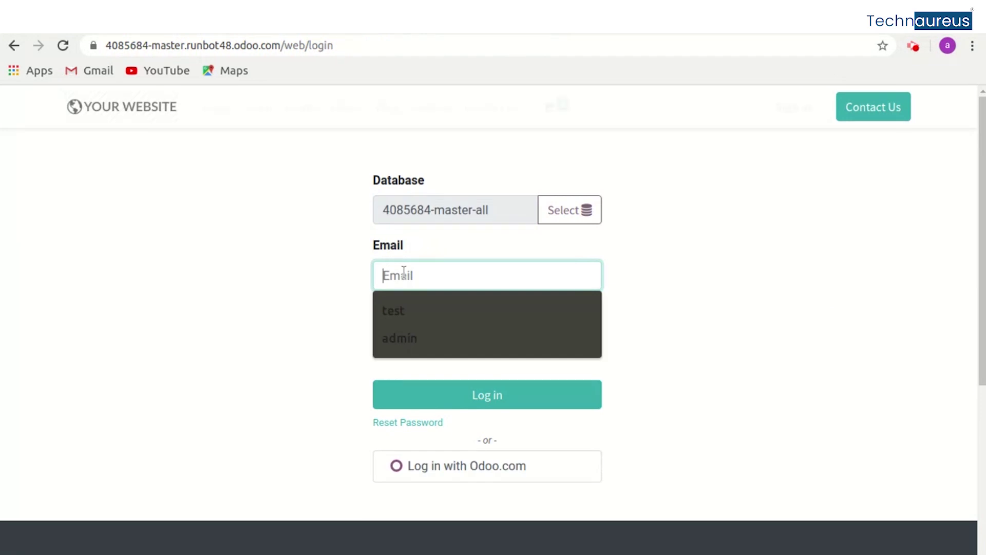
text(admin)
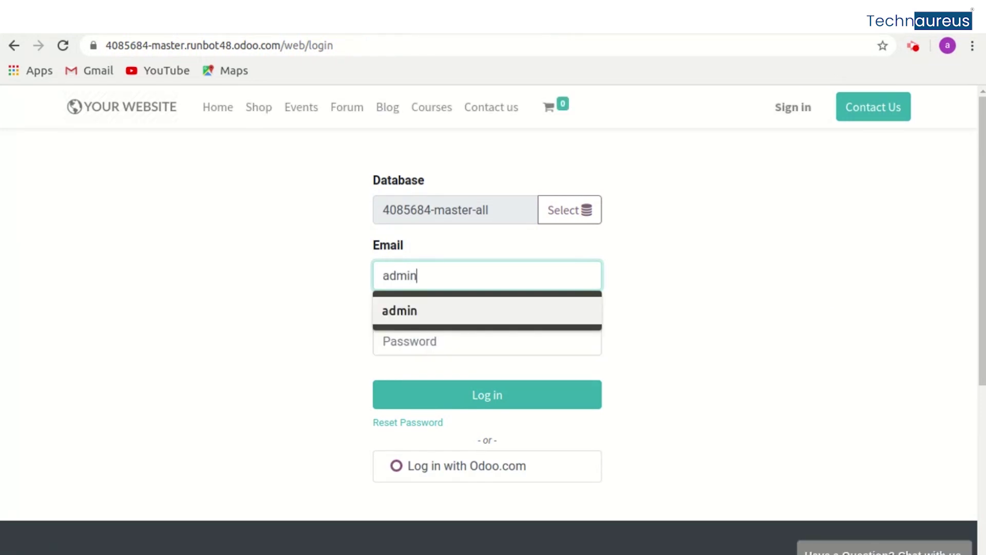
click(384, 342)
text(ad)
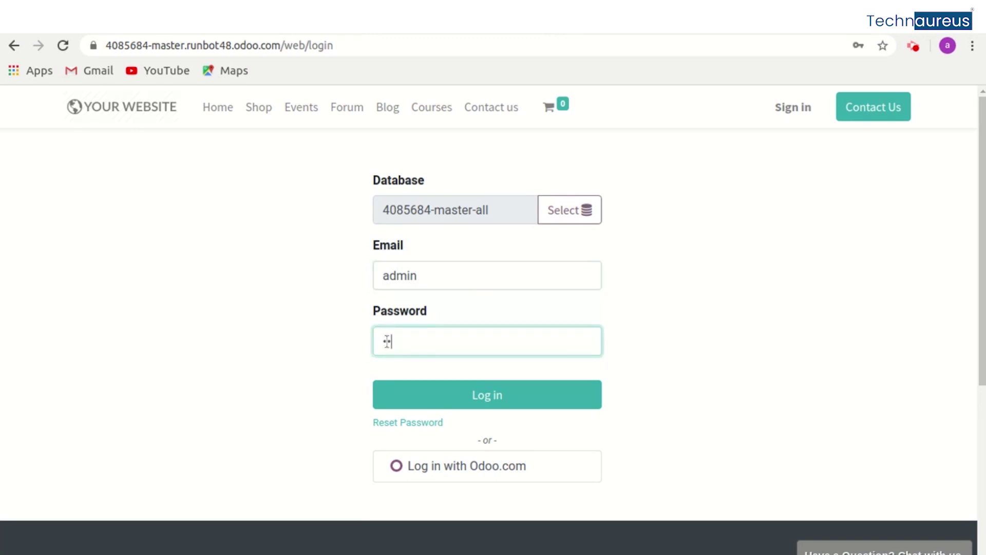
text(min)
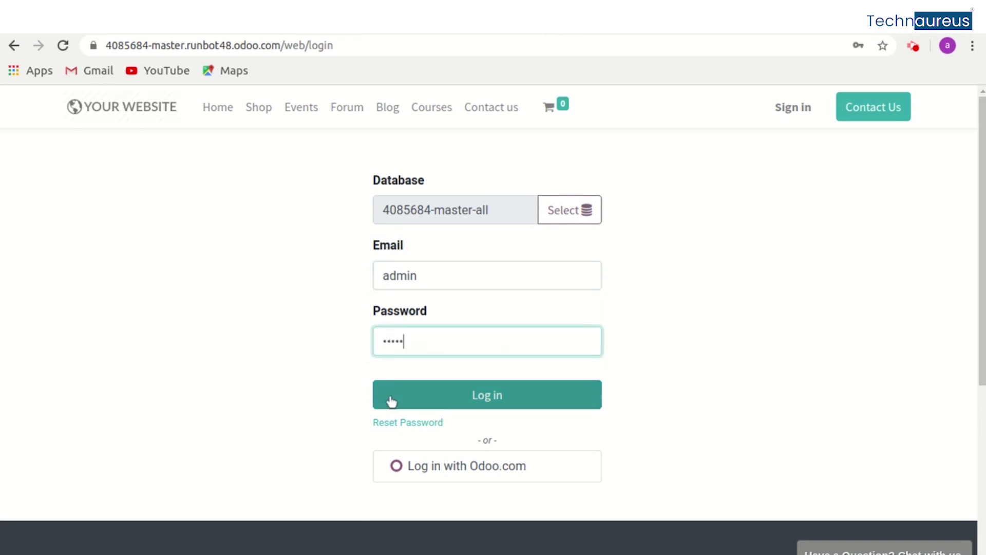
click(395, 401)
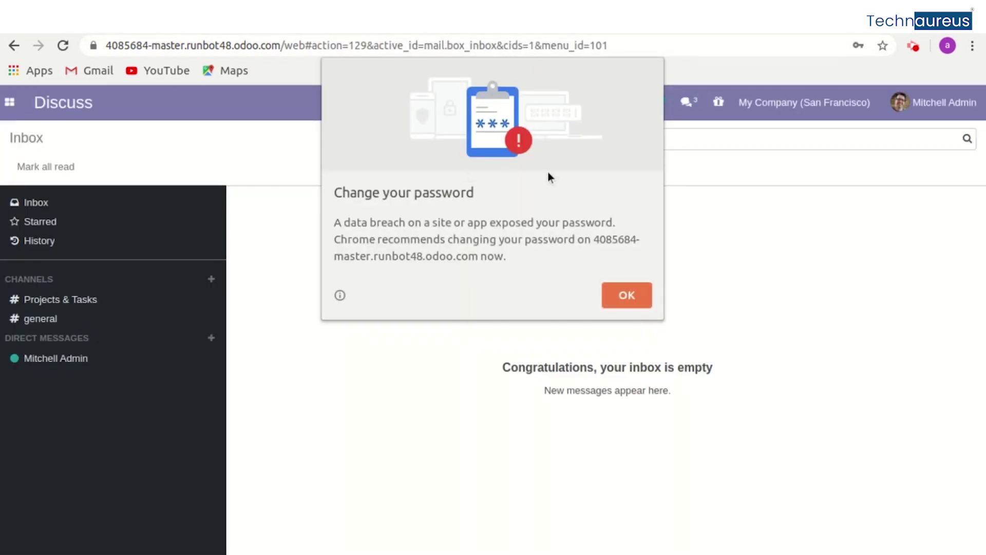
click(634, 300)
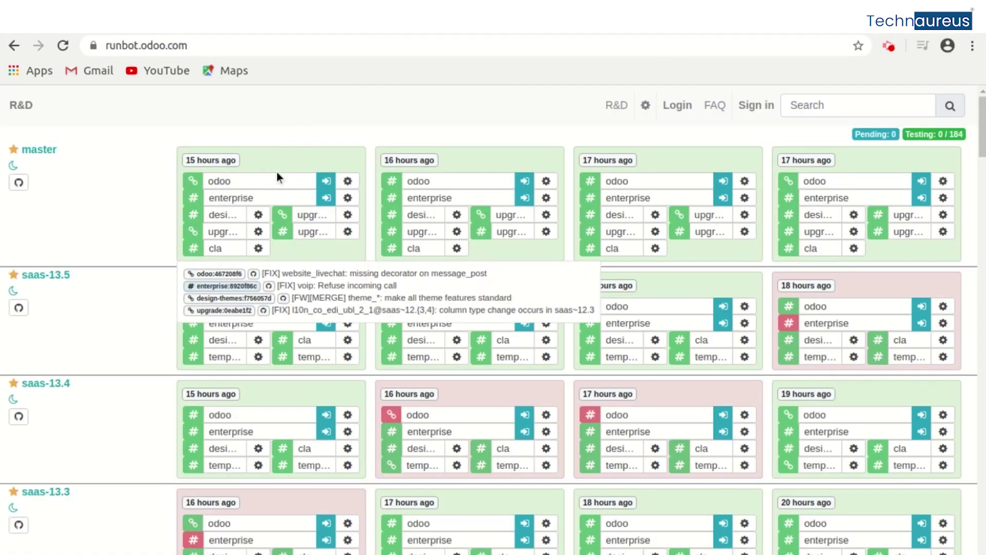
mouse_move(260, 198)
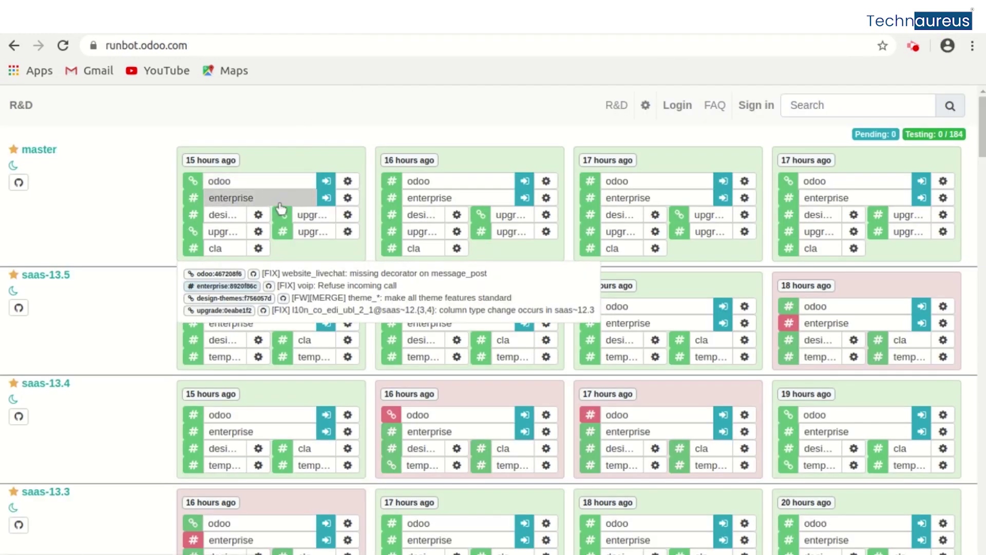
click(326, 198)
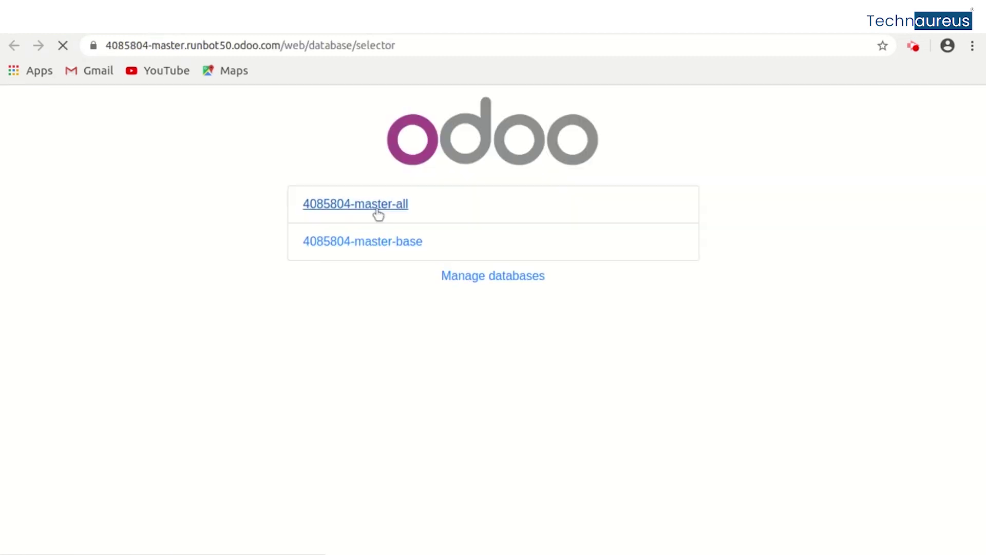
click(379, 215)
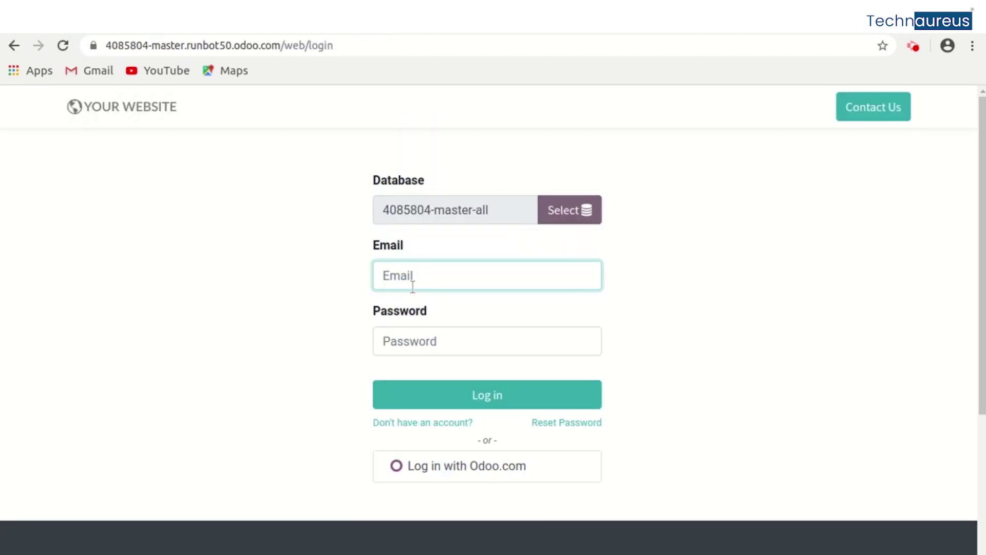
click(417, 275)
text(ad)
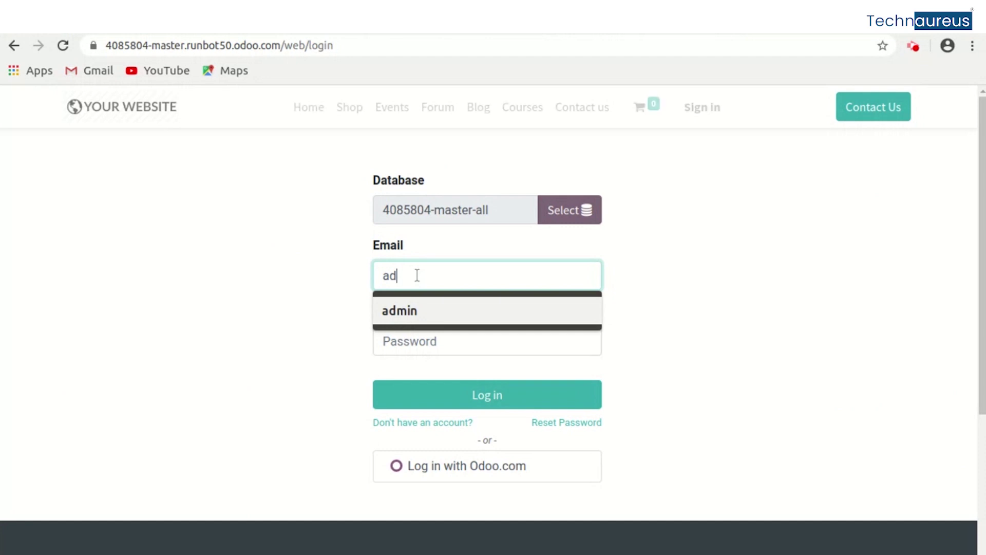
text(min)
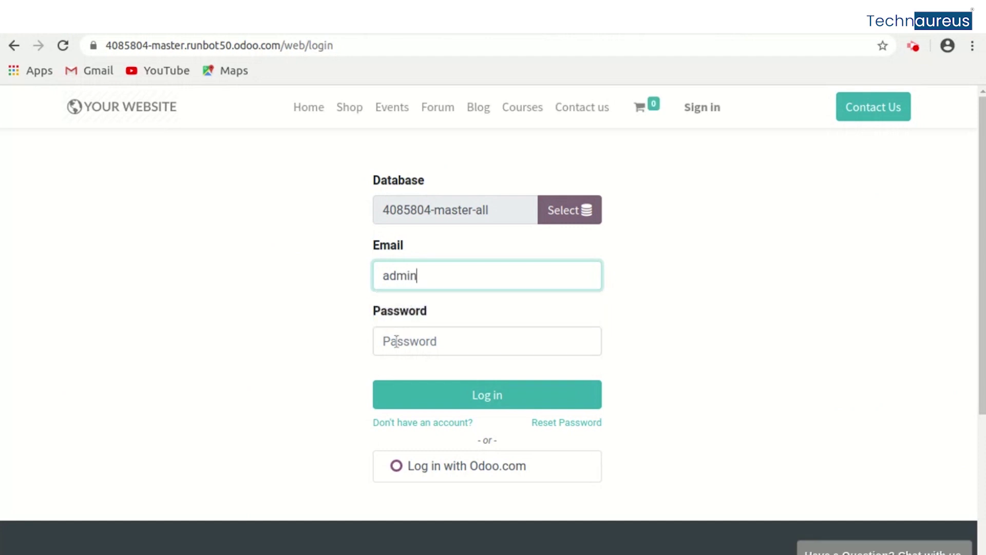
click(394, 341)
text(adm)
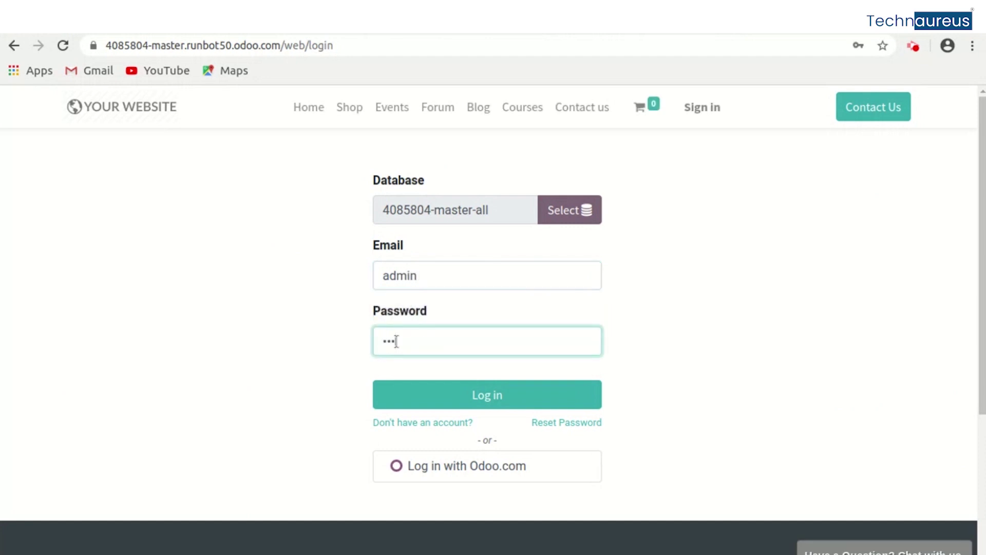
text(in)
key(Return)
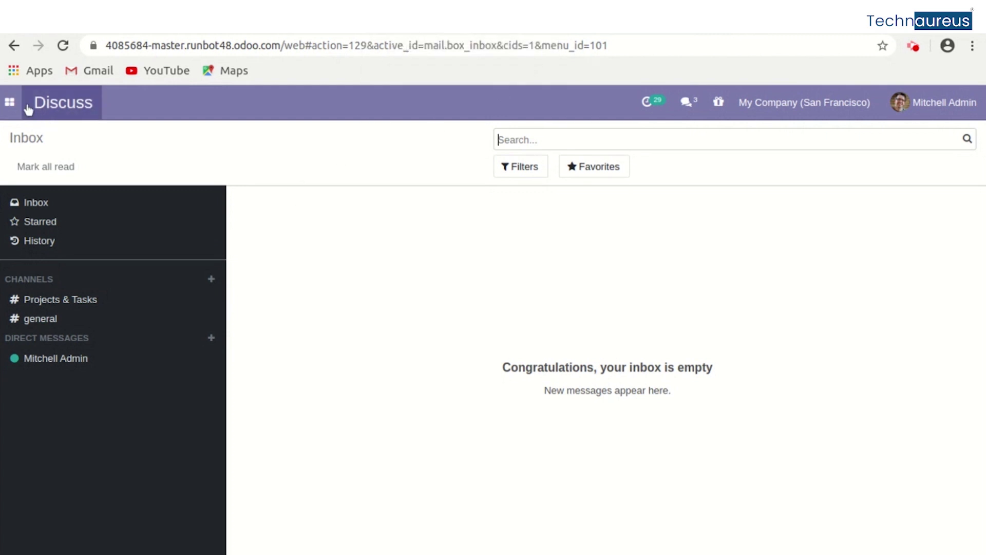
Step: Open the Settings app and scroll down to the Developer Tools and About sections
click(10, 102)
scroll(64, 452, down, 1)
scroll(64, 452, down, 4)
scroll(18, 485, down, 1)
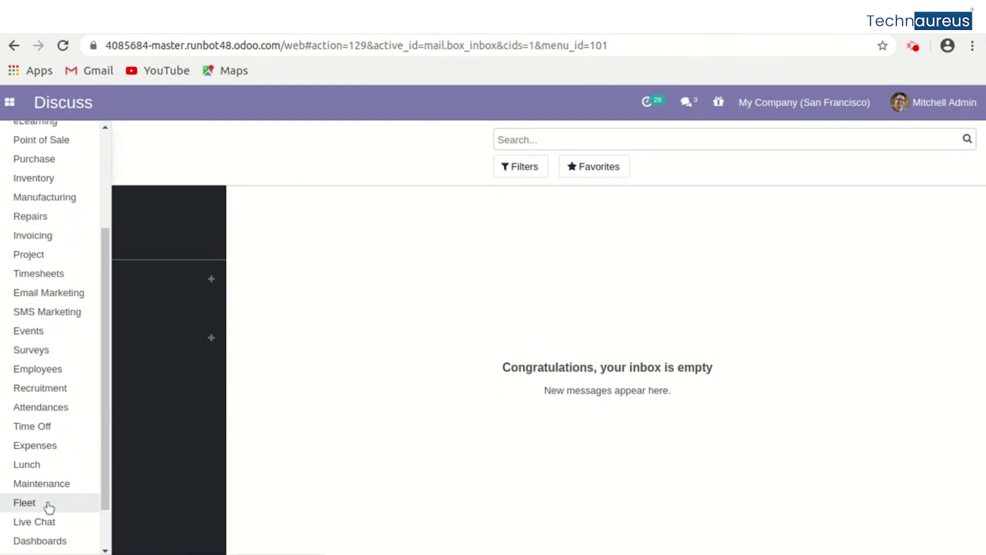
scroll(48, 507, down, 2)
click(49, 529)
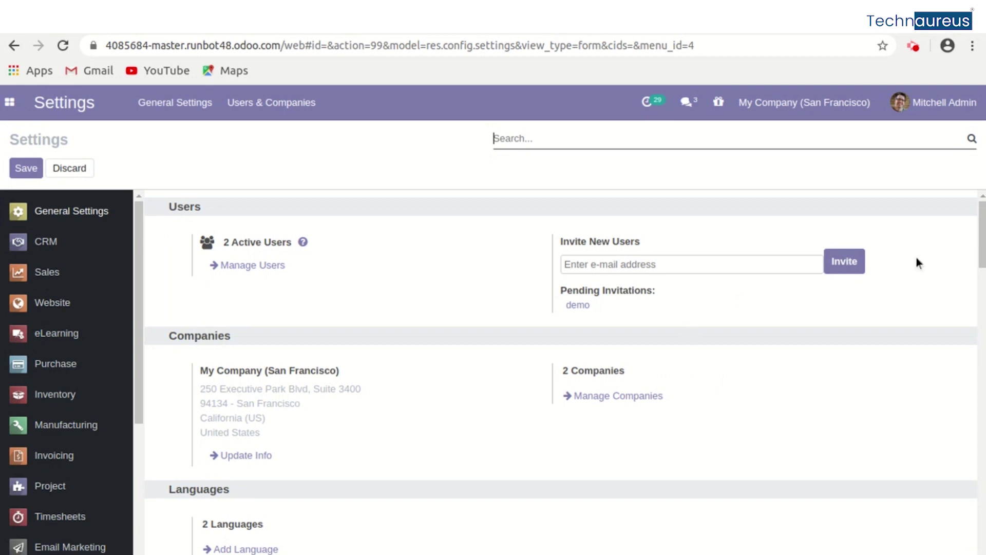
drag(982, 235, 982, 524)
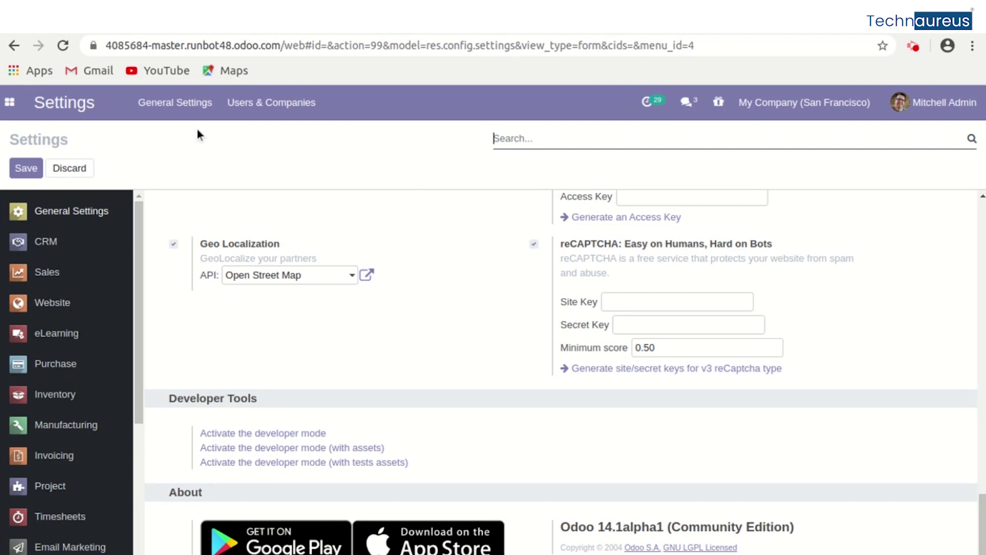
Step: Open the Sales app and create a new quotation
click(6, 99)
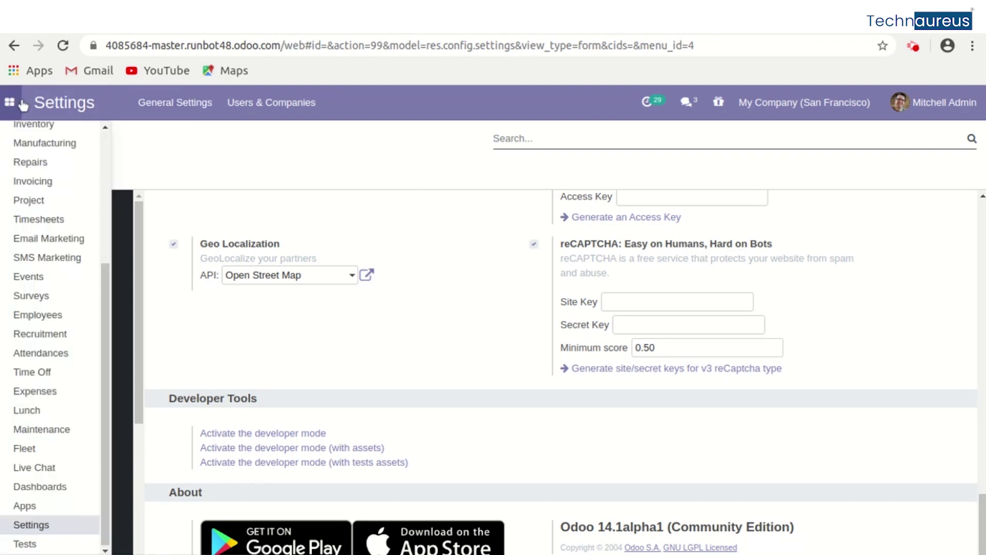
drag(110, 285, 122, 137)
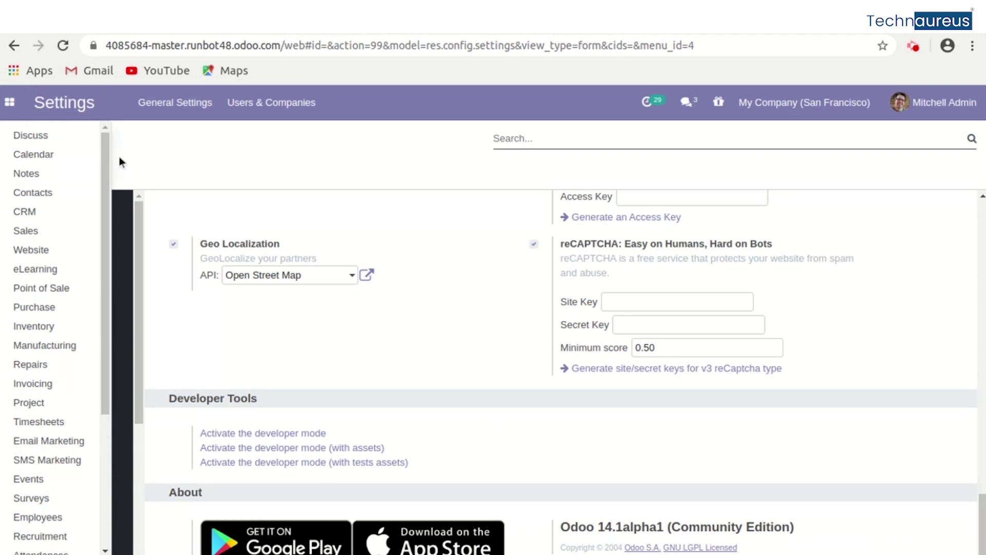
click(60, 234)
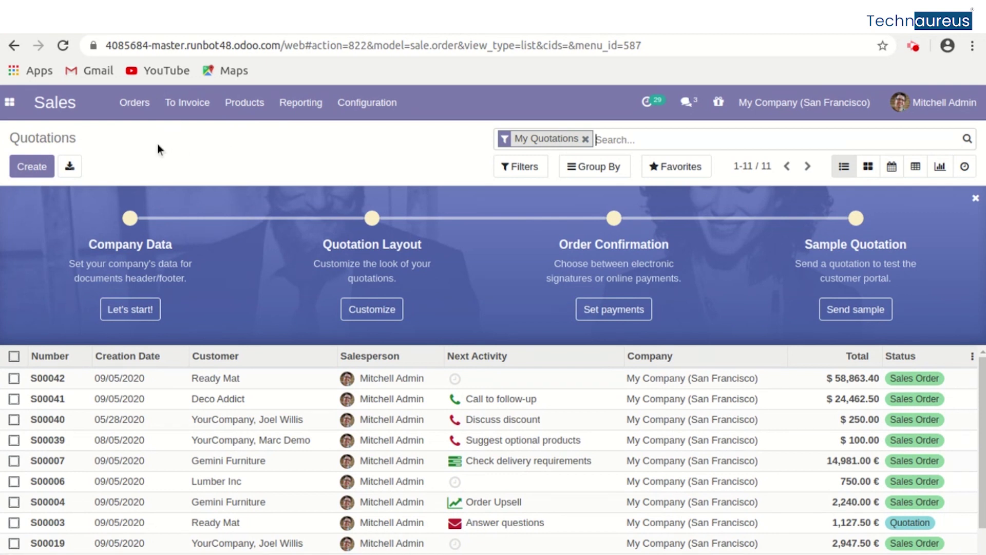
click(45, 168)
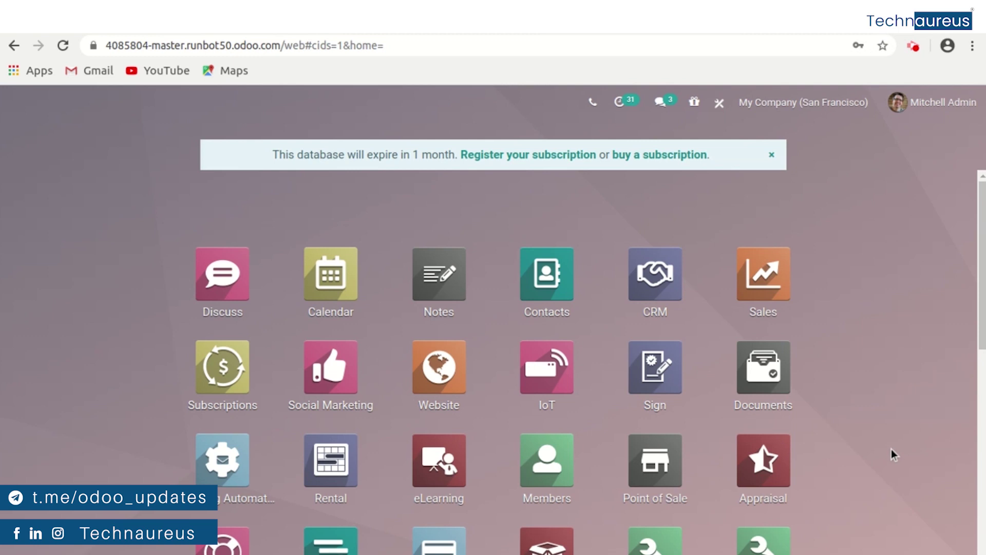
Step: Open the odoo/odoo master repository on GitHub from runbot and show its Code clone options
key(alt+Left)
click(18, 183)
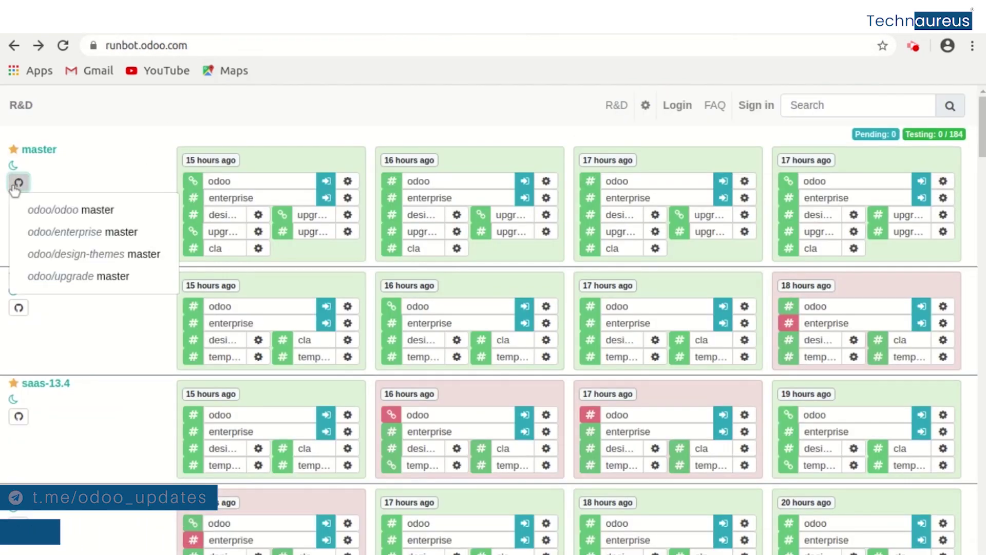
click(72, 207)
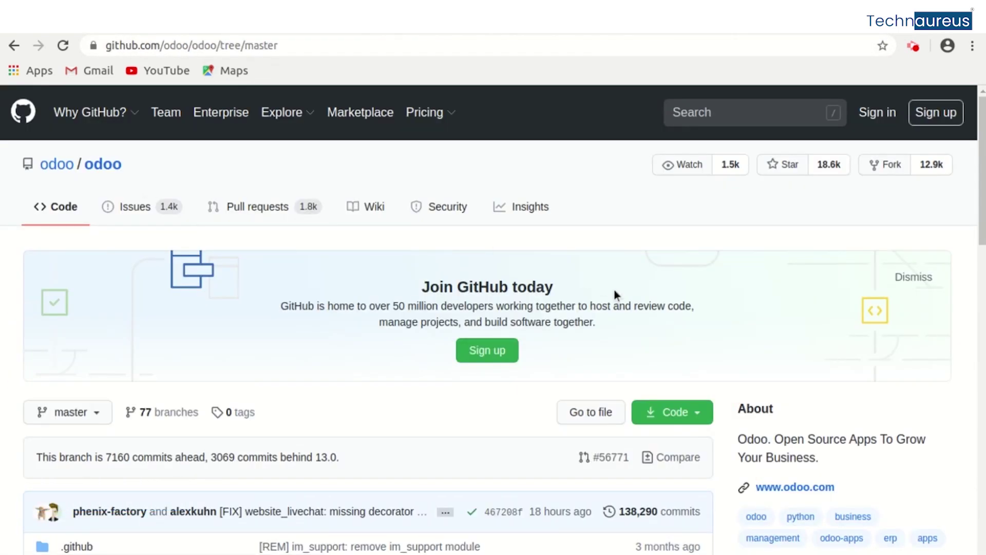
scroll(615, 290, down, 2)
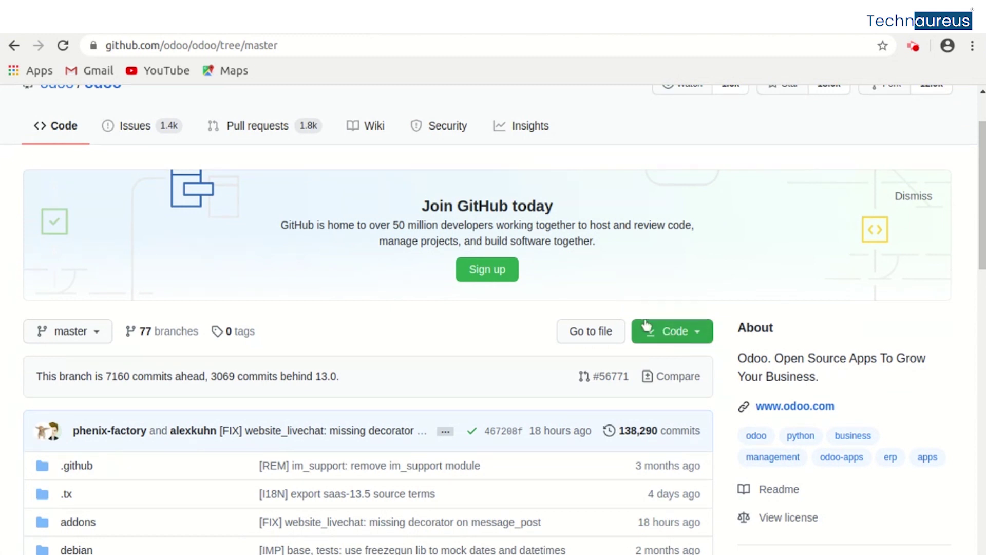
click(659, 335)
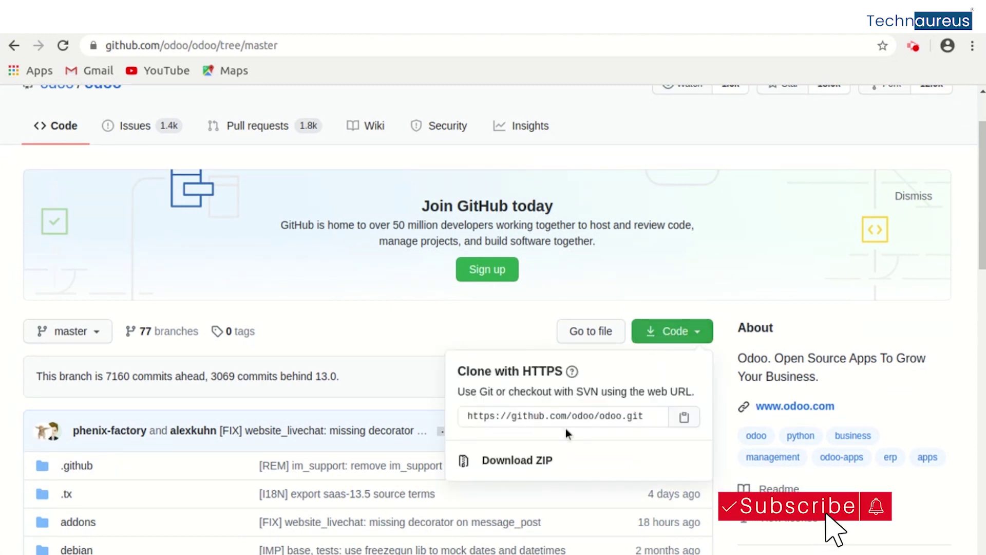